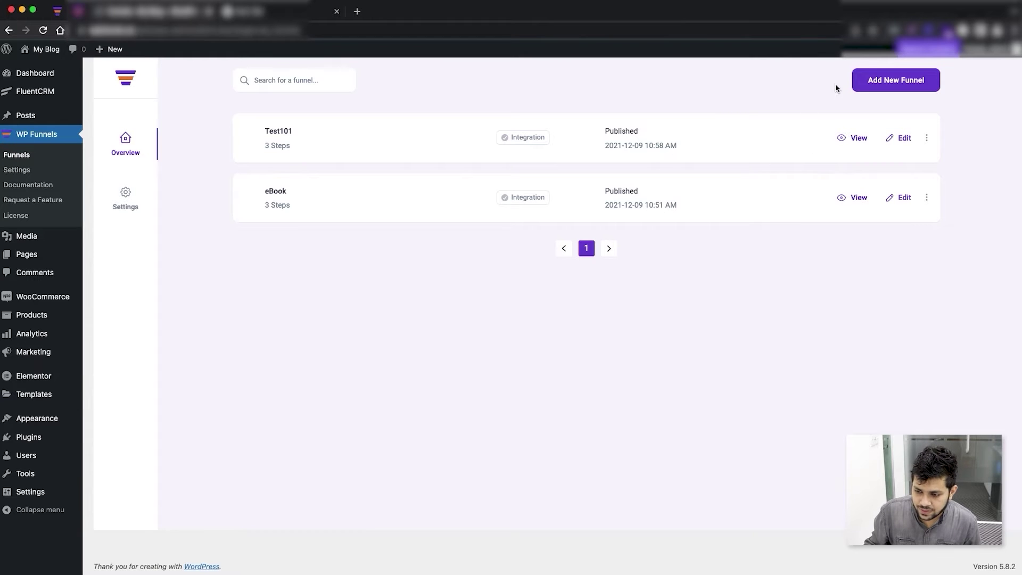
# Step: Create a blank funnel from scratch named 'Drag and Drop'
pyautogui.click(884, 92)
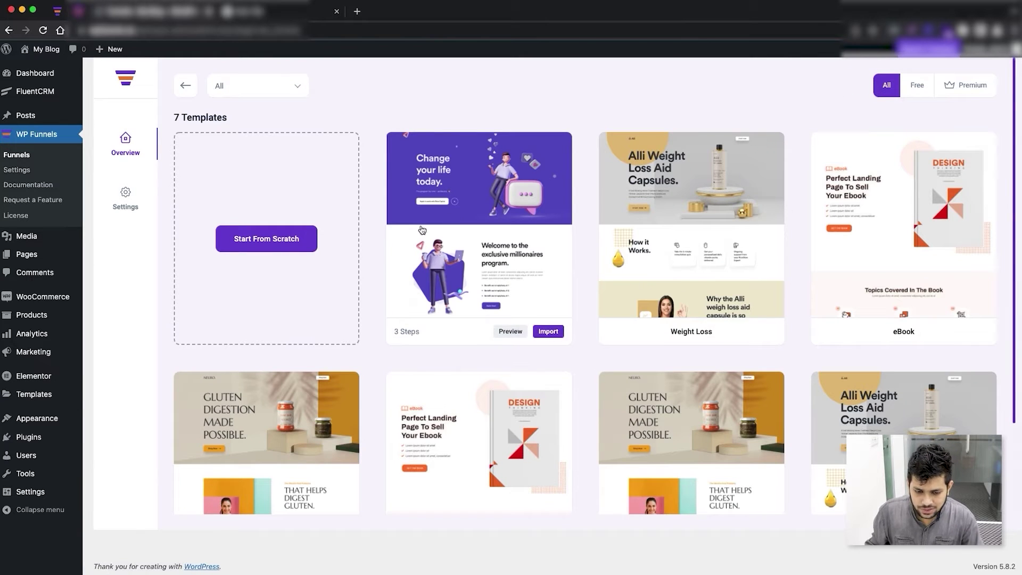
pyautogui.click(266, 238)
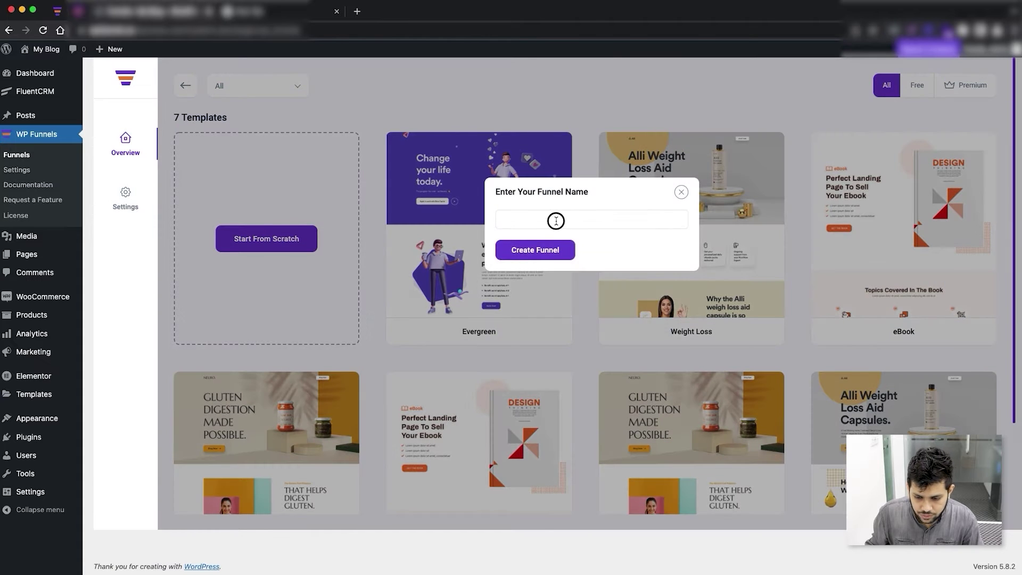
pyautogui.click(556, 220)
pyautogui.write('D')
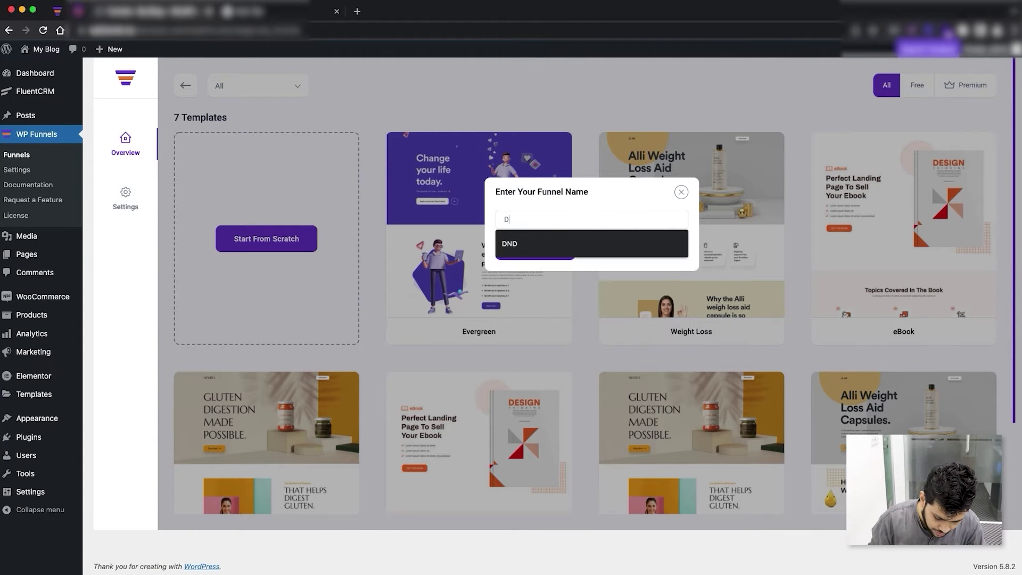
pyautogui.write('rag and Drop')
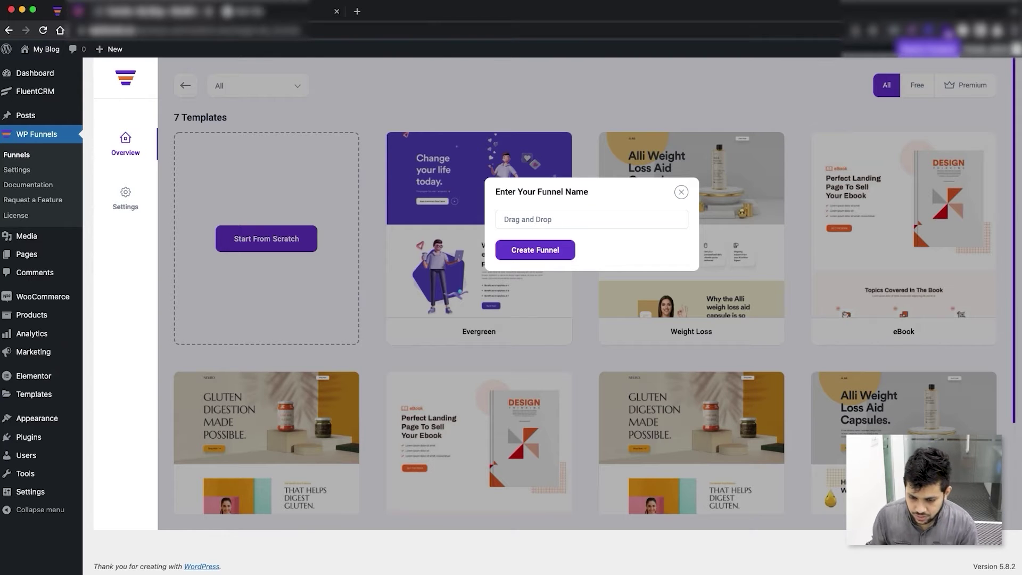
pyautogui.click(563, 251)
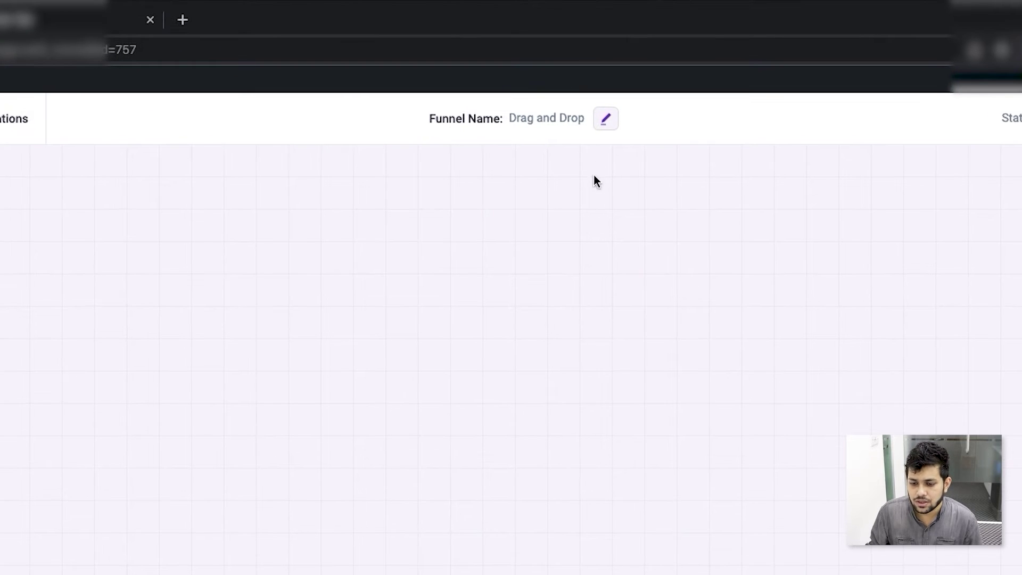
pyautogui.click(606, 119)
pyautogui.click(564, 110)
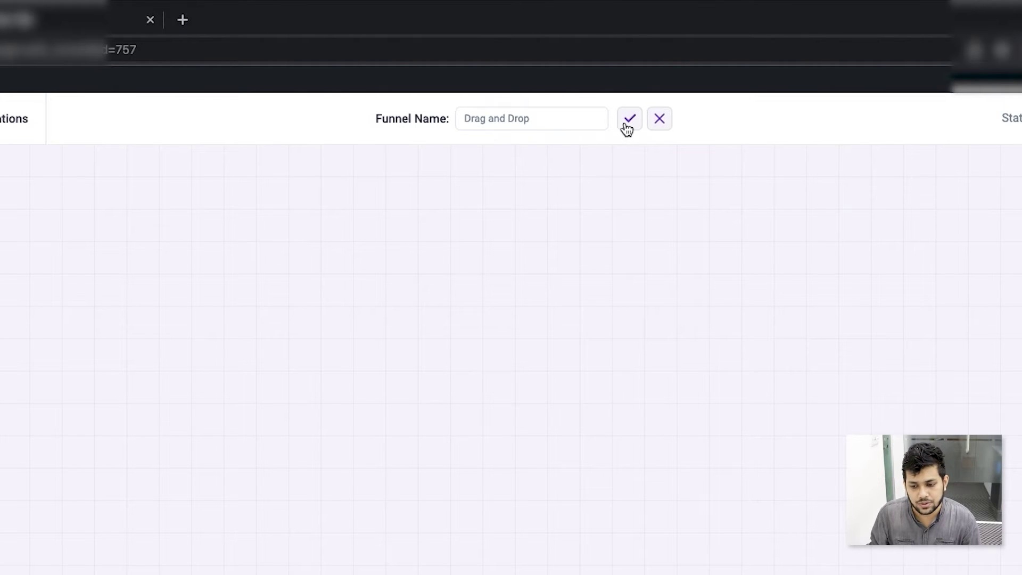
pyautogui.click(660, 119)
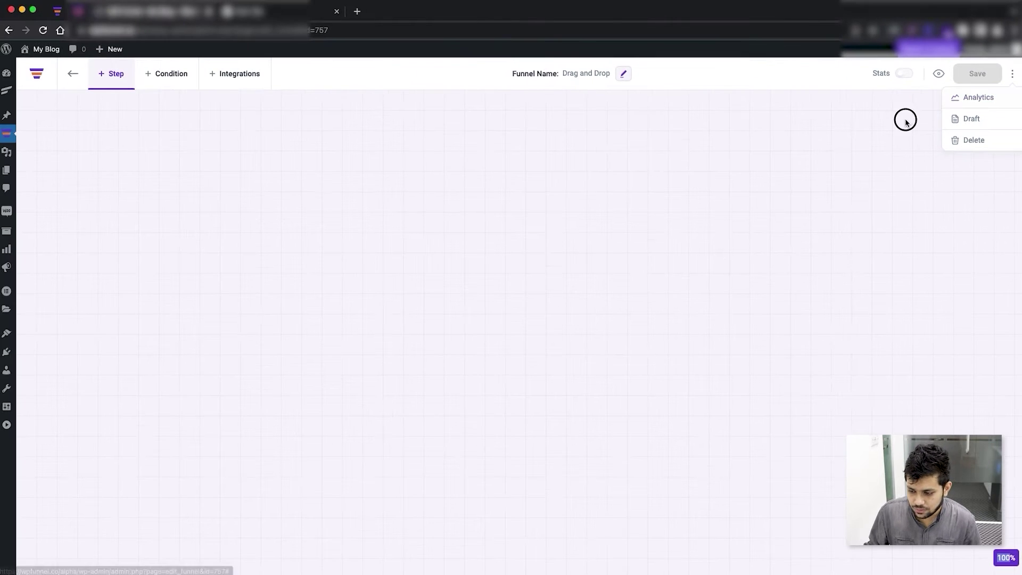
# Step: Bring up the step template library from the funnel canvas's '+ Step' button
pyautogui.click(1003, 563)
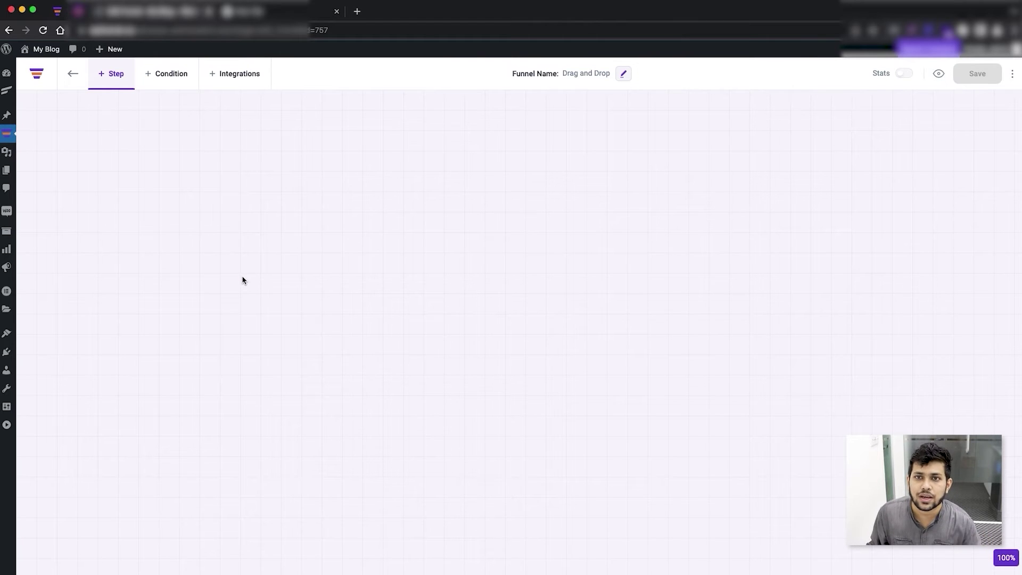
pyautogui.click(97, 77)
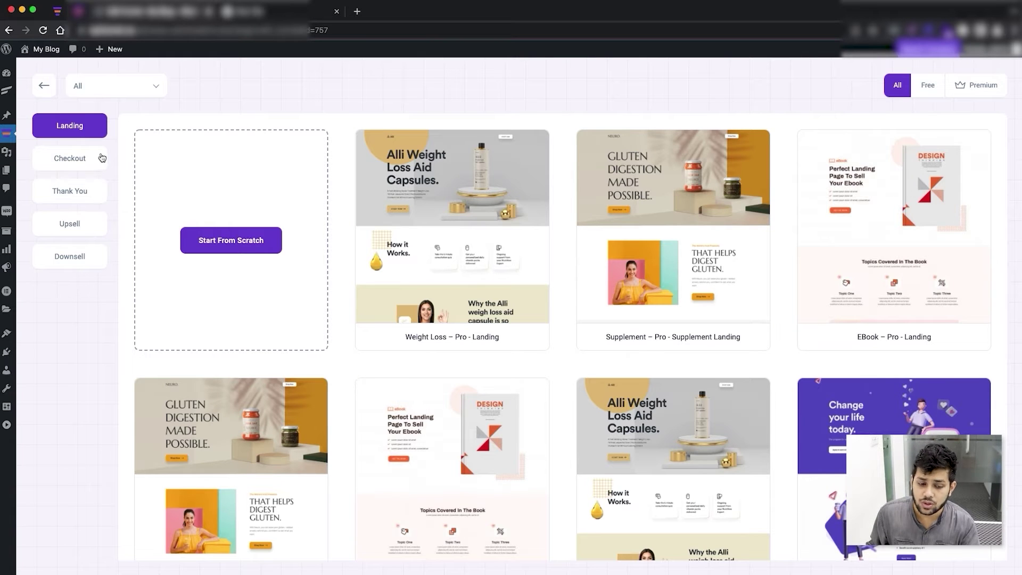
# Step: Add a blank Landing step and drag its card into place
pyautogui.click(227, 241)
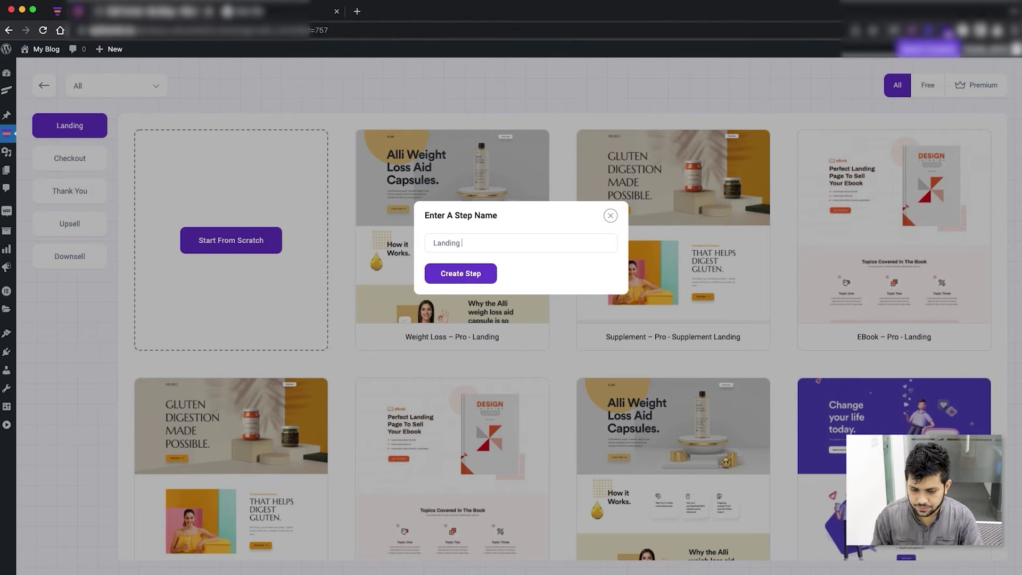
pyautogui.click(469, 272)
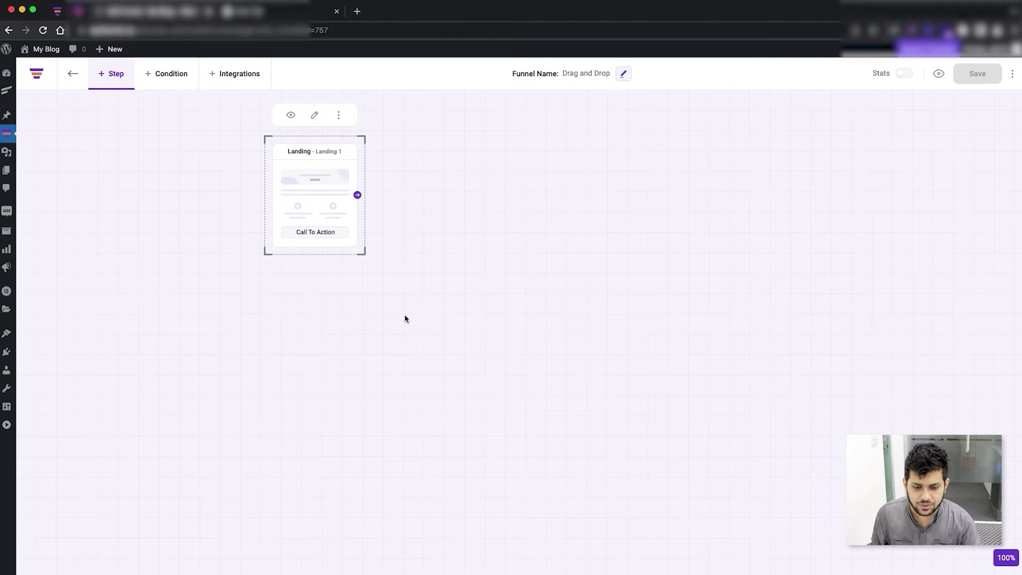
pyautogui.moveTo(326, 171); pyautogui.dragTo(219, 259)
# Step: Add a blank Checkout1 checkout step and place it beside the Landing card
pyautogui.click(104, 74)
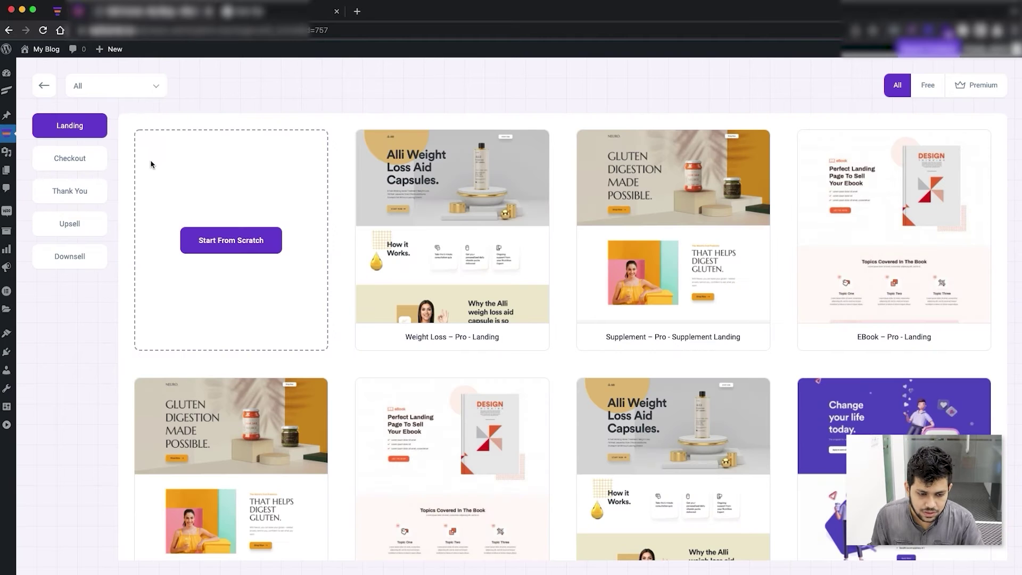
pyautogui.click(51, 158)
pyautogui.click(234, 240)
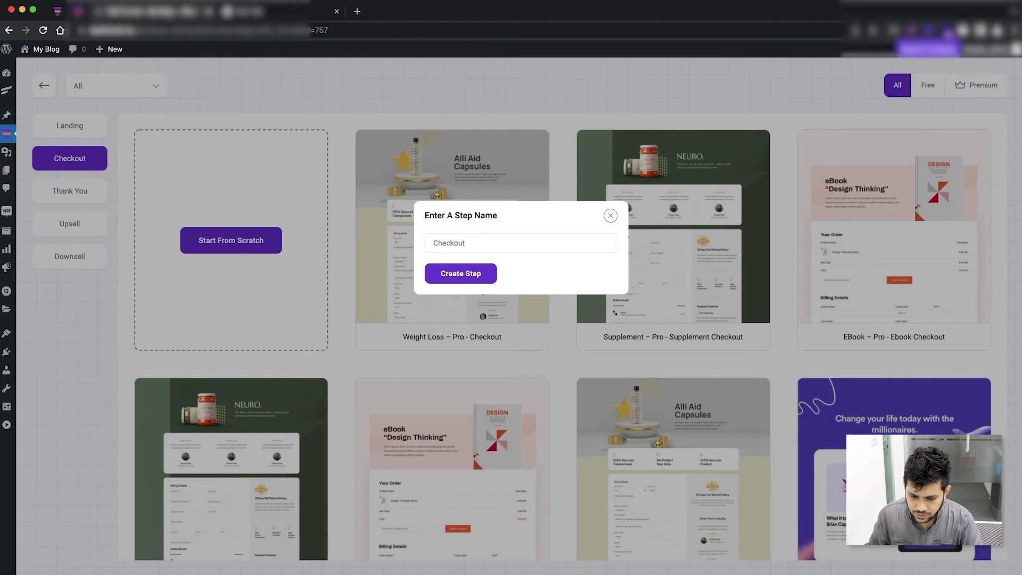
pyautogui.click(478, 275)
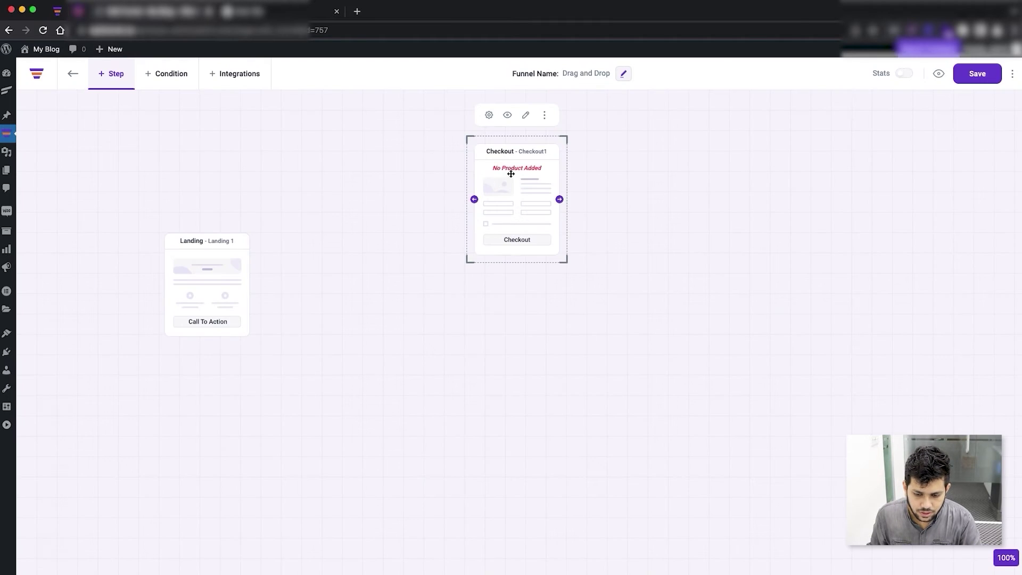
pyautogui.moveTo(511, 174); pyautogui.dragTo(396, 267)
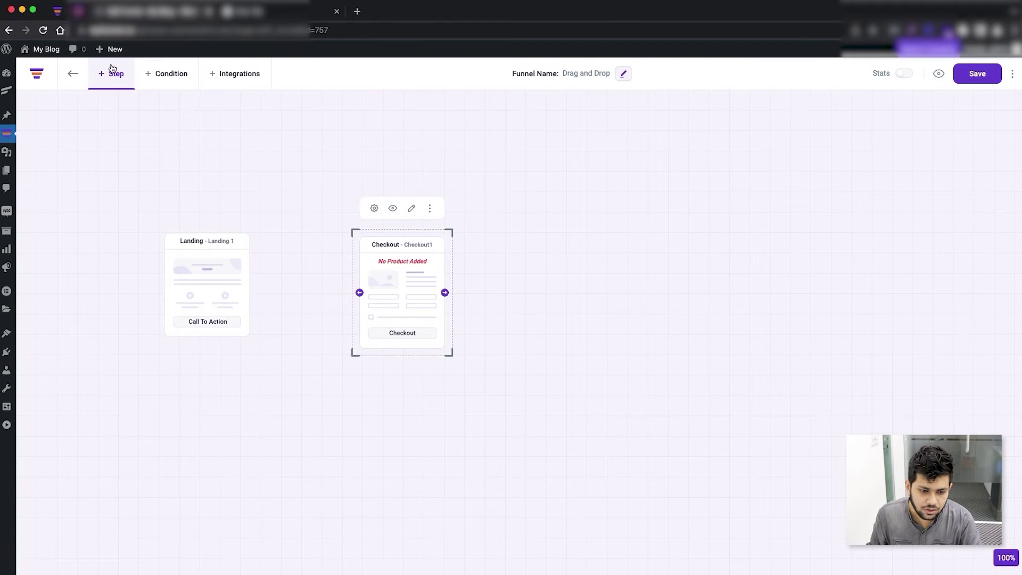
pyautogui.click(112, 69)
# Step: Add a blank 'Thank You 1' thank-you step to the canvas
pyautogui.click(70, 190)
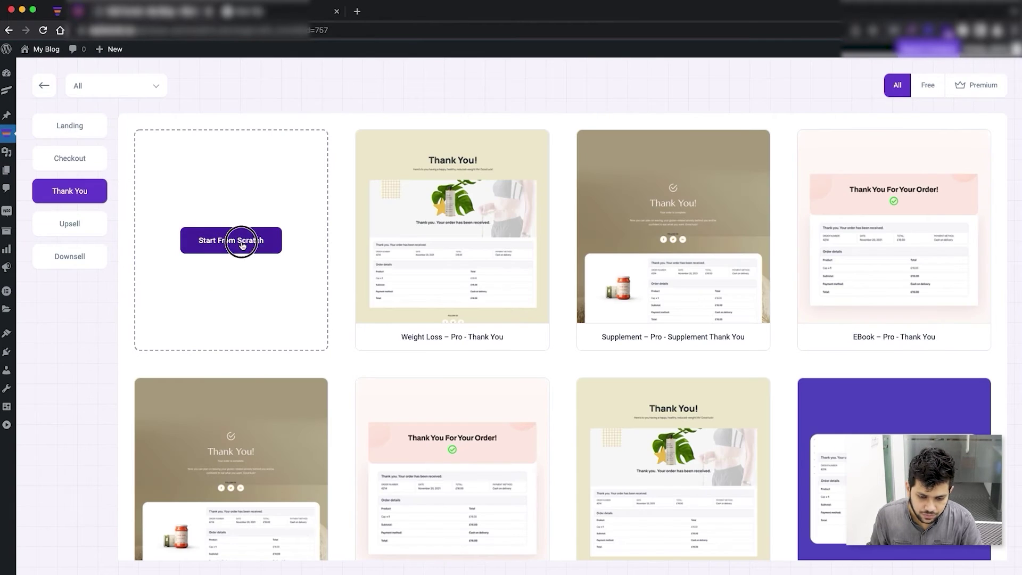
pyautogui.click(243, 245)
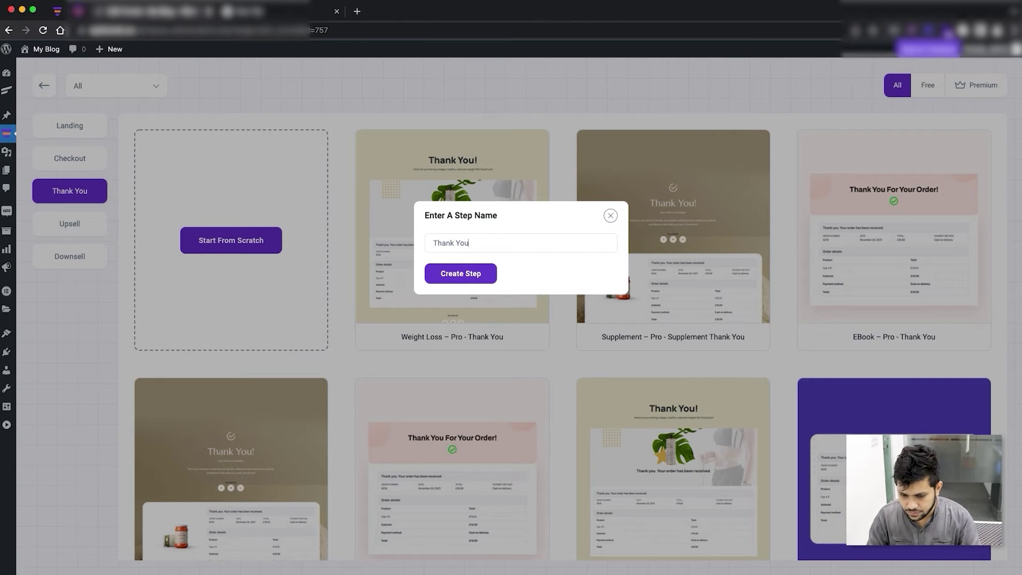
pyautogui.click(447, 281)
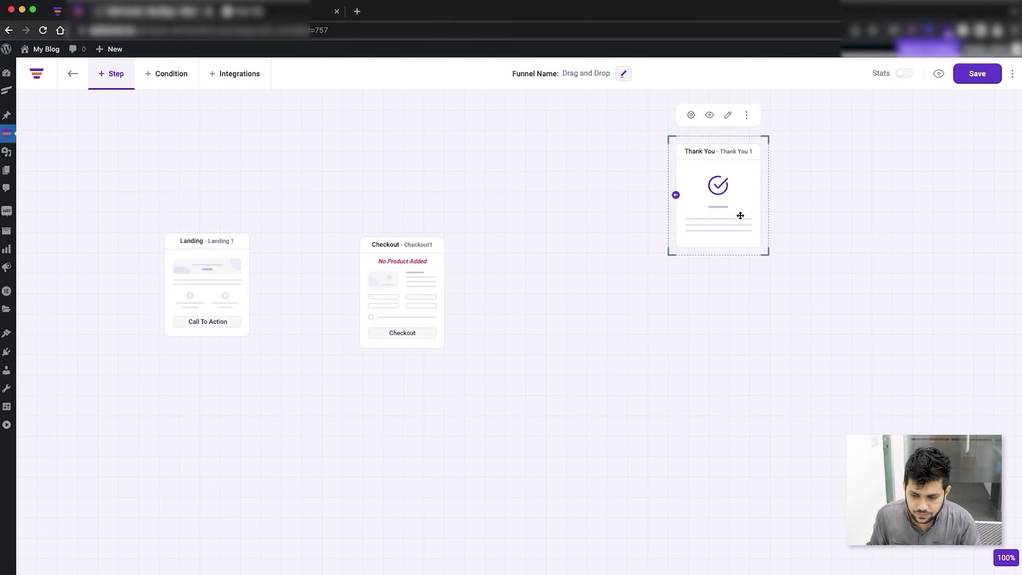
pyautogui.moveTo(730, 208); pyautogui.dragTo(626, 296)
# Step: Arrange the Landing, Checkout and Thank You cards left to right
pyautogui.click(337, 167)
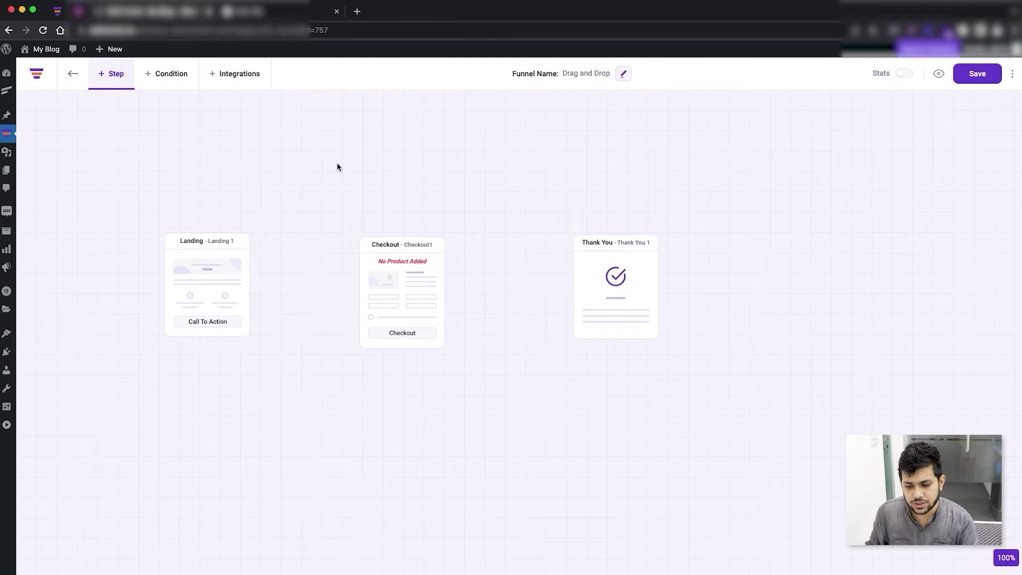
pyautogui.moveTo(202, 278); pyautogui.dragTo(134, 258)
pyautogui.moveTo(401, 293); pyautogui.dragTo(357, 268)
pyautogui.moveTo(598, 252); pyautogui.dragTo(630, 241)
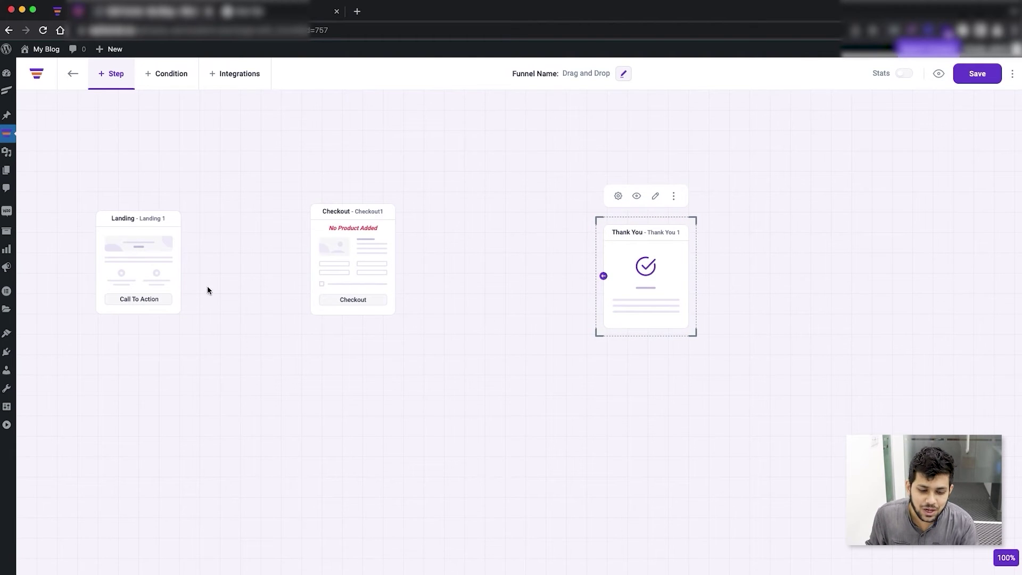
pyautogui.moveTo(126, 273); pyautogui.dragTo(123, 312)
pyautogui.moveTo(382, 249); pyautogui.dragTo(409, 217)
pyautogui.moveTo(662, 288); pyautogui.dragTo(745, 323)
pyautogui.moveTo(419, 240); pyautogui.dragTo(457, 224)
# Step: Connect Landing to Checkout and Checkout to Thank You with arrows
pyautogui.click(435, 356)
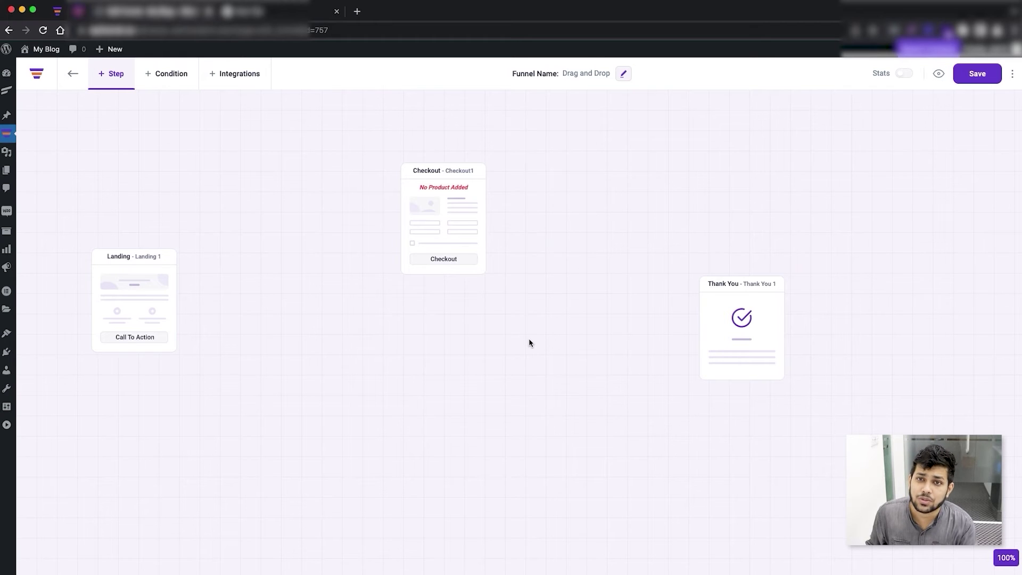
pyautogui.click(134, 265)
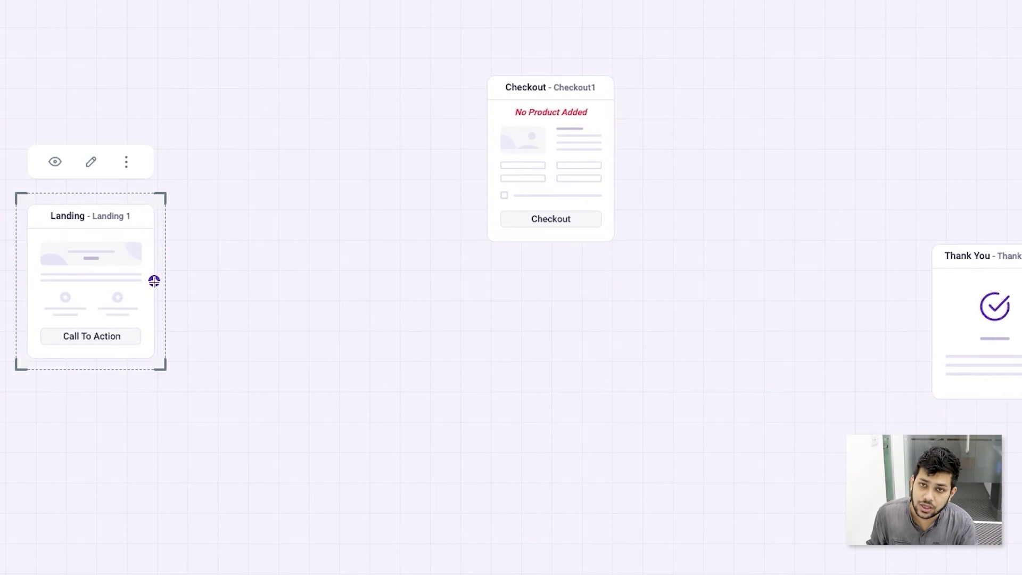
pyautogui.moveTo(154, 280); pyautogui.dragTo(559, 150)
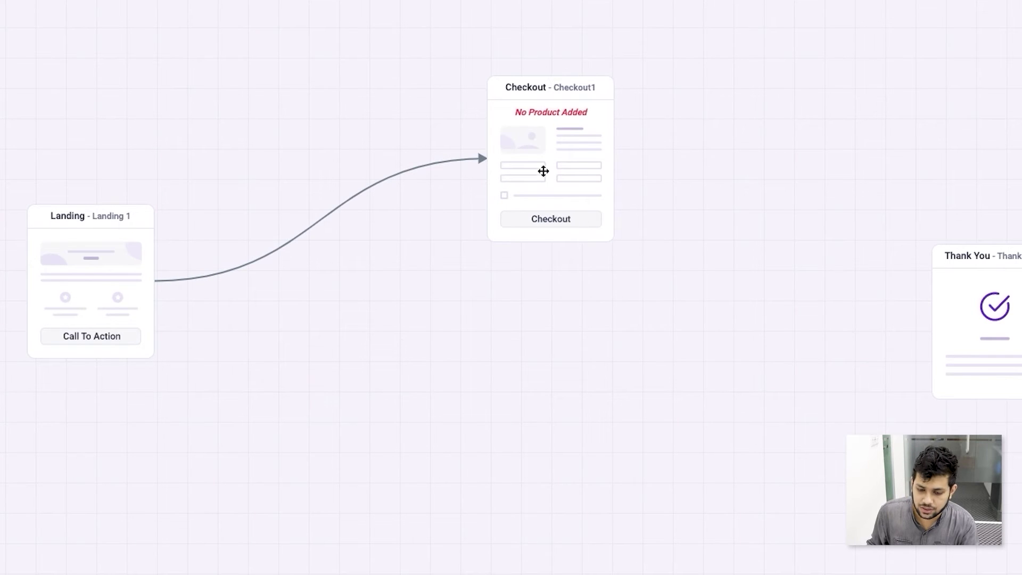
pyautogui.moveTo(614, 158); pyautogui.dragTo(942, 301)
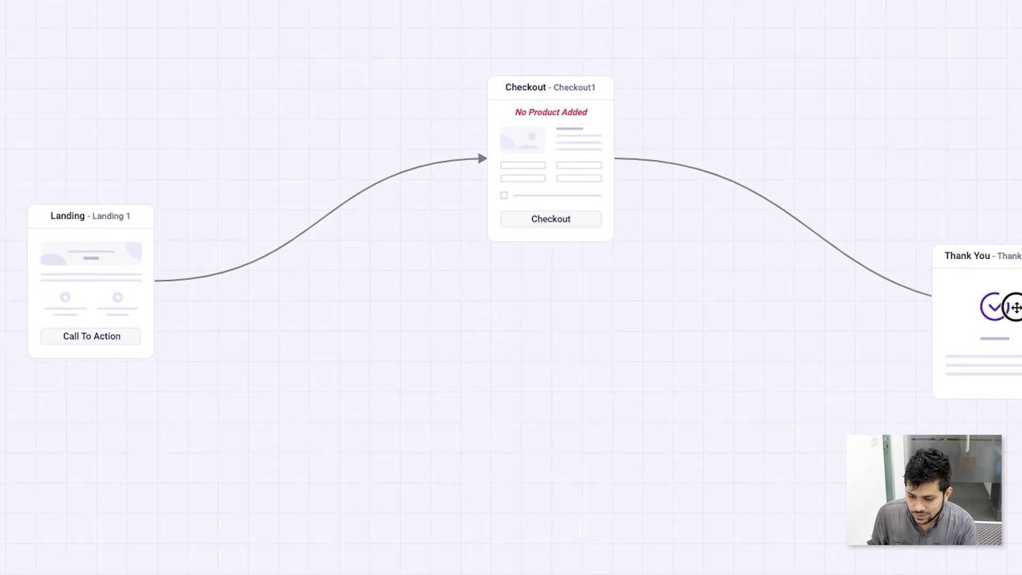
# Step: Tidy the layout of the three connected step cards
pyautogui.moveTo(428, 222); pyautogui.dragTo(411, 246)
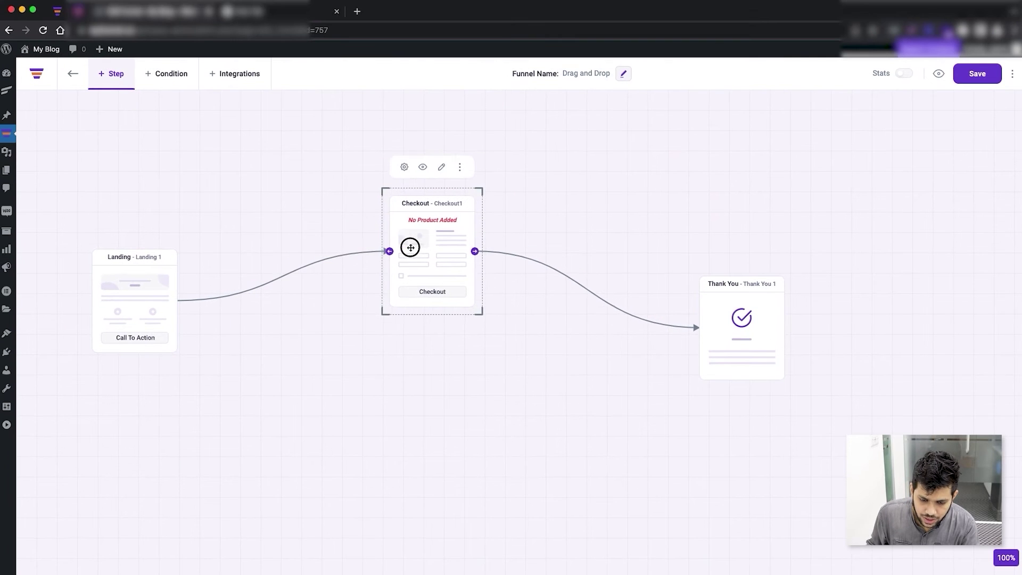
pyautogui.moveTo(427, 370); pyautogui.dragTo(488, 372)
pyautogui.moveTo(183, 299); pyautogui.dragTo(163, 326)
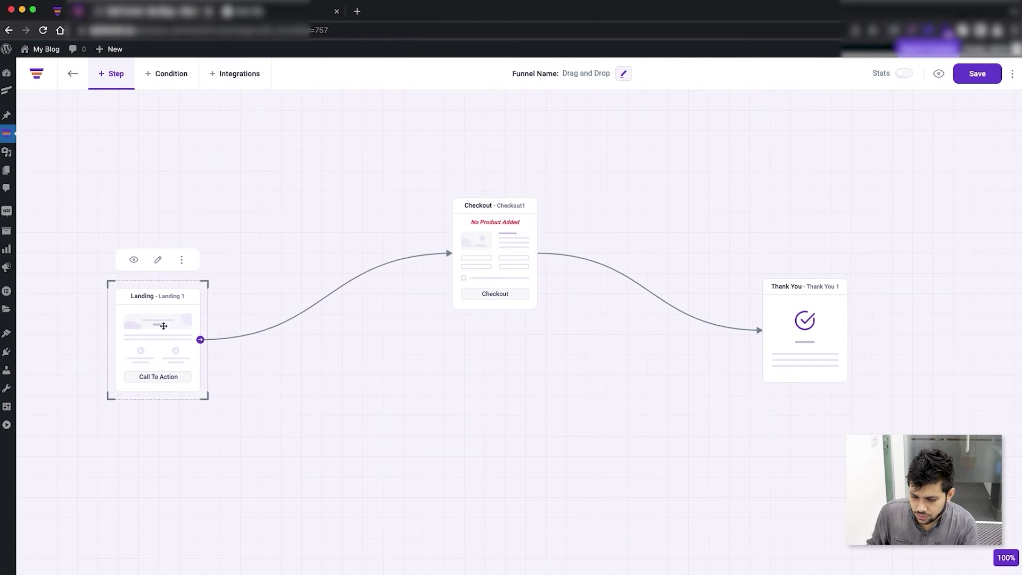
pyautogui.moveTo(507, 264); pyautogui.dragTo(442, 237)
pyautogui.moveTo(809, 326); pyautogui.dragTo(681, 360)
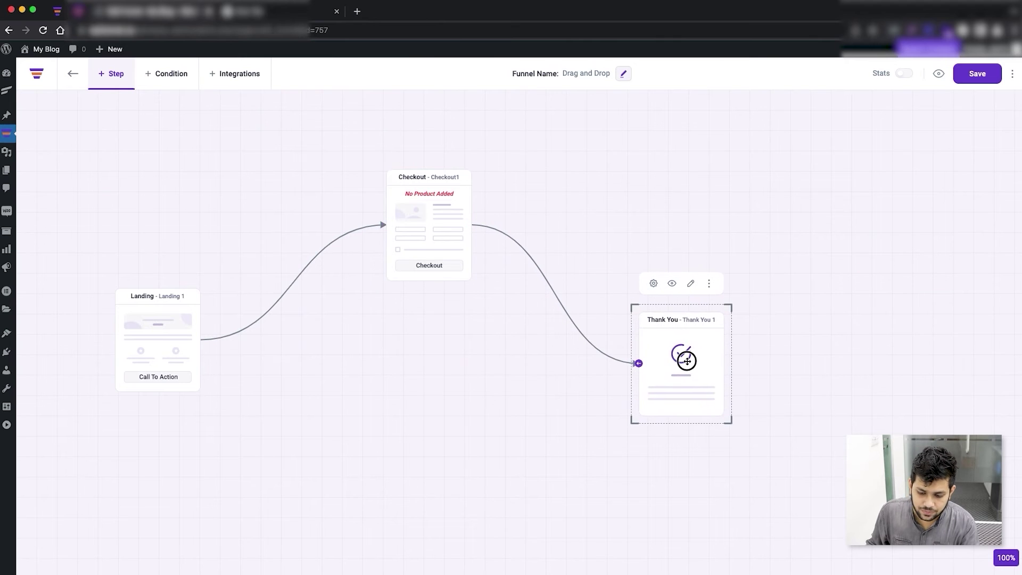
pyautogui.click(488, 383)
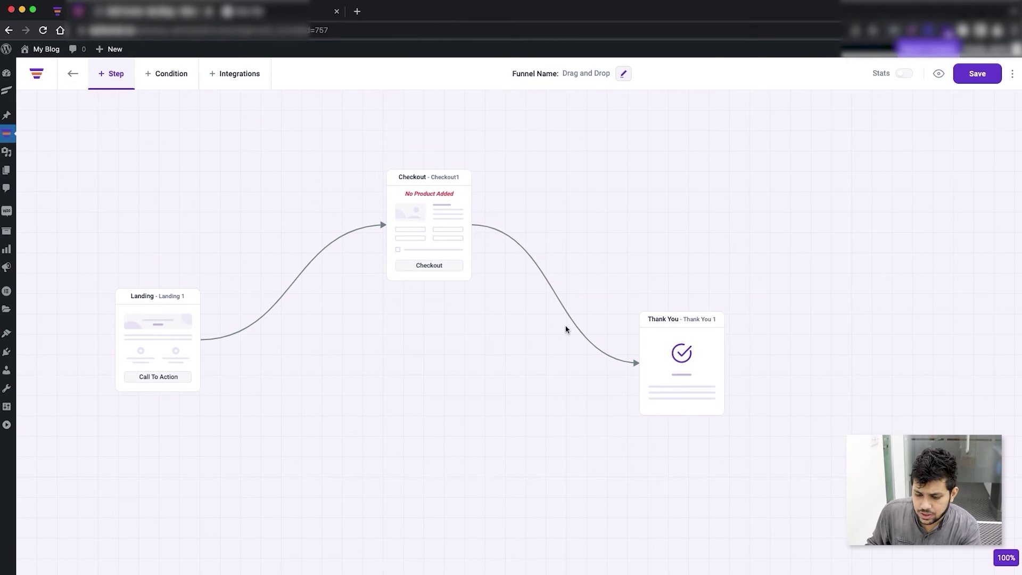
pyautogui.click(1006, 559)
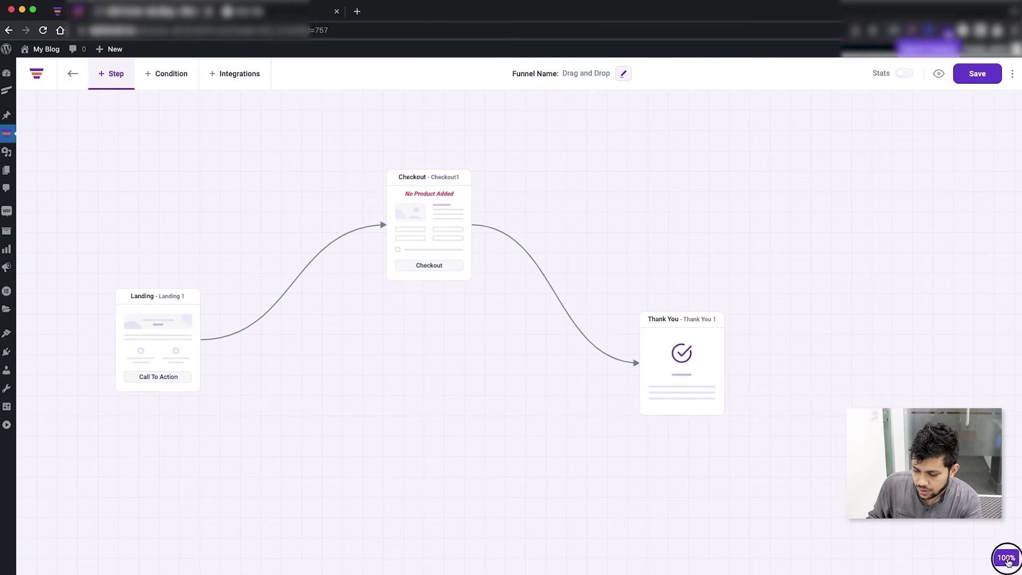
pyautogui.click(937, 558)
pyautogui.click(937, 558)
pyautogui.click(938, 557)
pyautogui.click(937, 557)
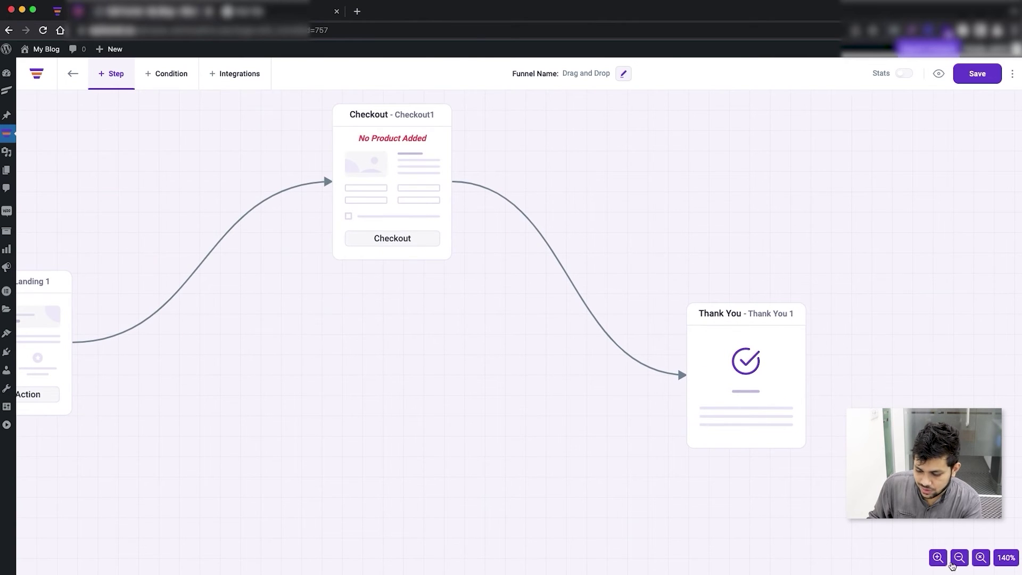
pyautogui.click(960, 558)
pyautogui.click(960, 558)
pyautogui.click(960, 558)
pyautogui.click(961, 559)
pyautogui.click(961, 560)
pyautogui.click(963, 559)
pyautogui.click(962, 560)
pyautogui.click(962, 559)
pyautogui.click(963, 559)
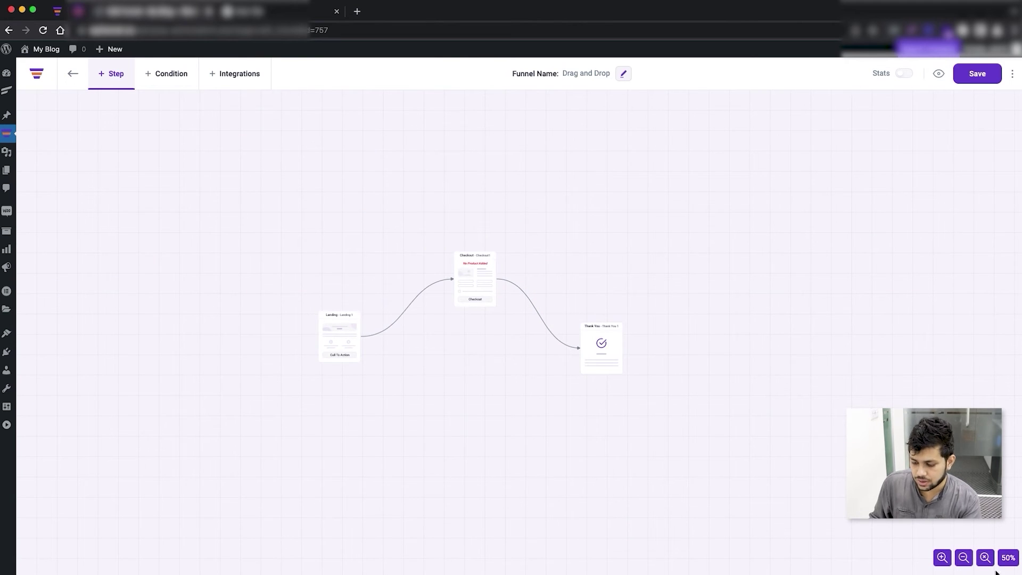
pyautogui.click(986, 560)
pyautogui.click(1006, 559)
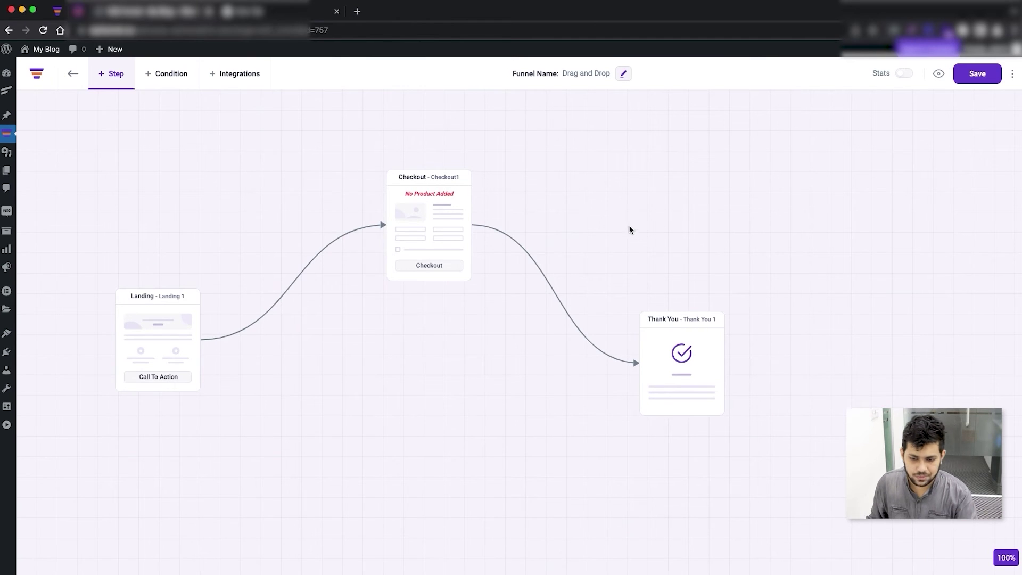
pyautogui.moveTo(406, 346); pyautogui.dragTo(502, 380)
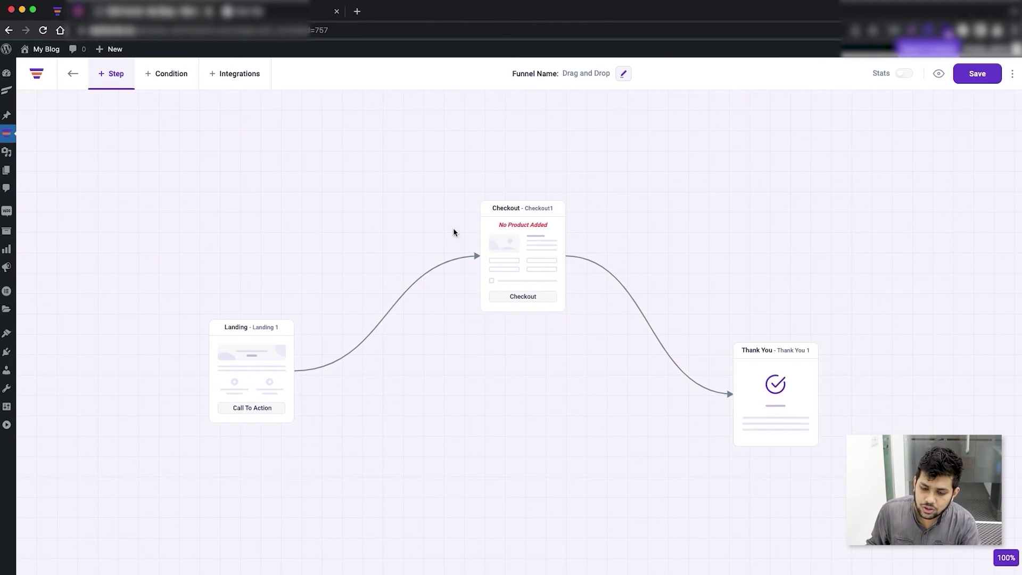
pyautogui.click(522, 246)
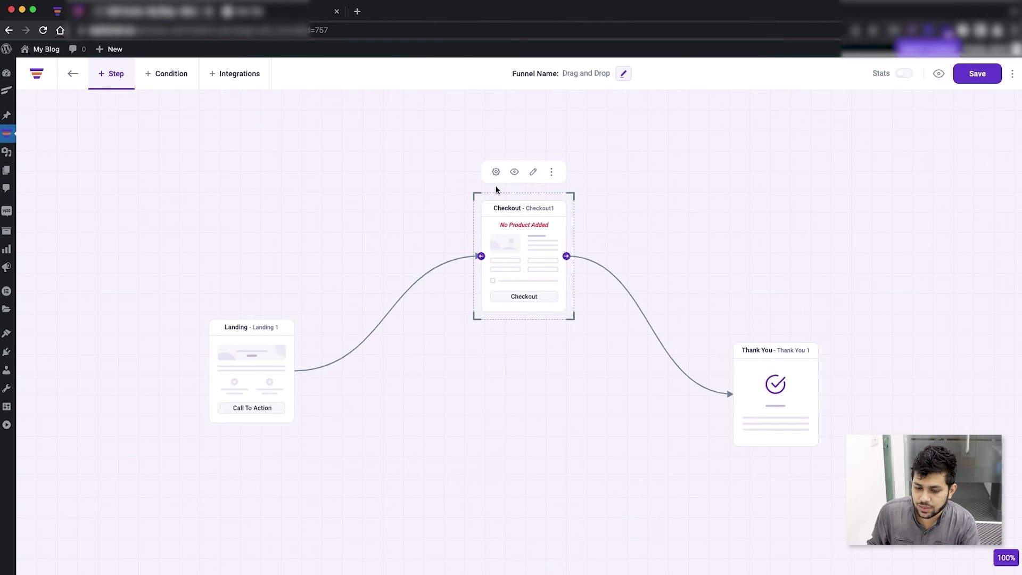
pyautogui.click(496, 174)
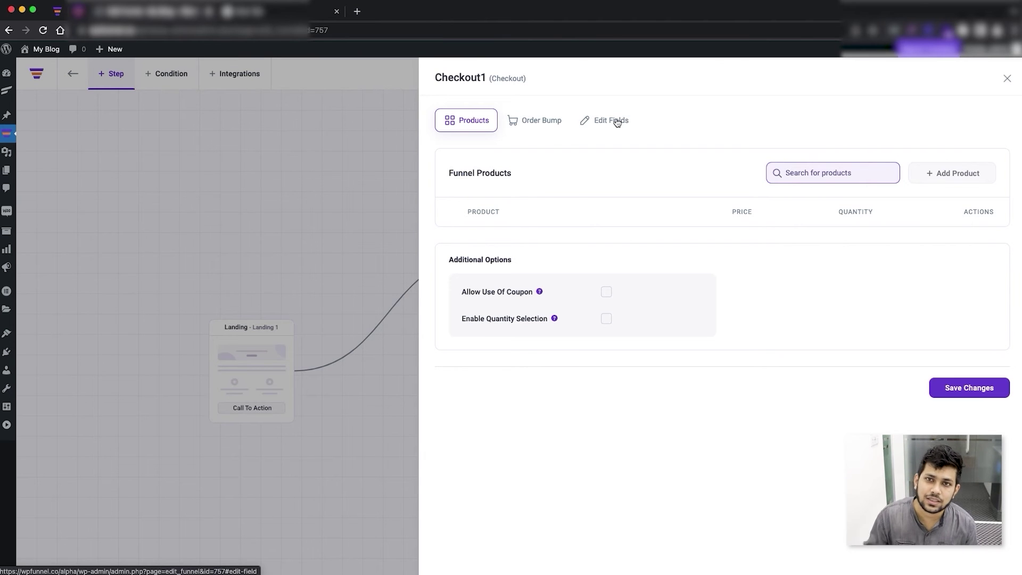
pyautogui.click(1007, 79)
pyautogui.click(245, 363)
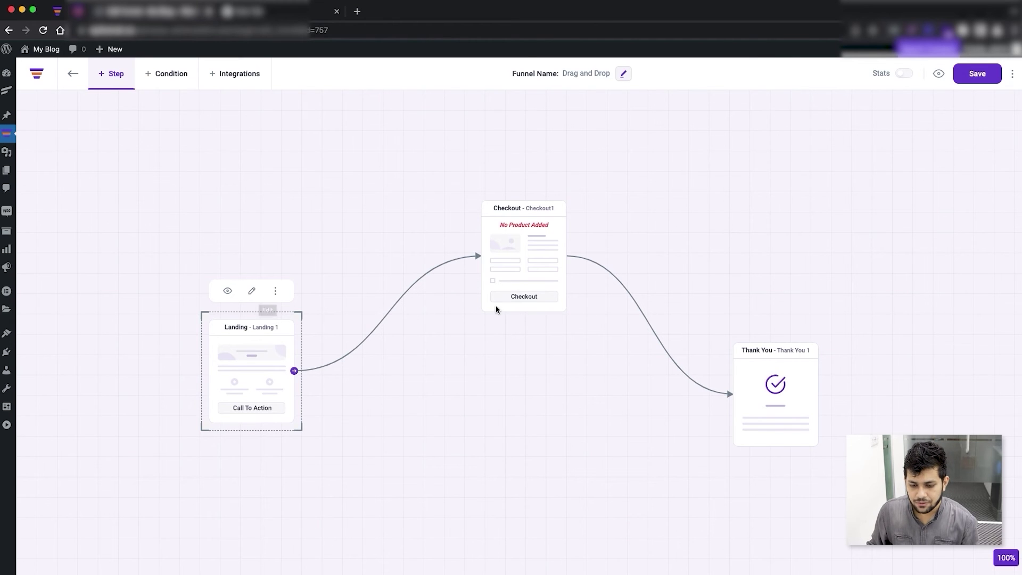
pyautogui.click(511, 258)
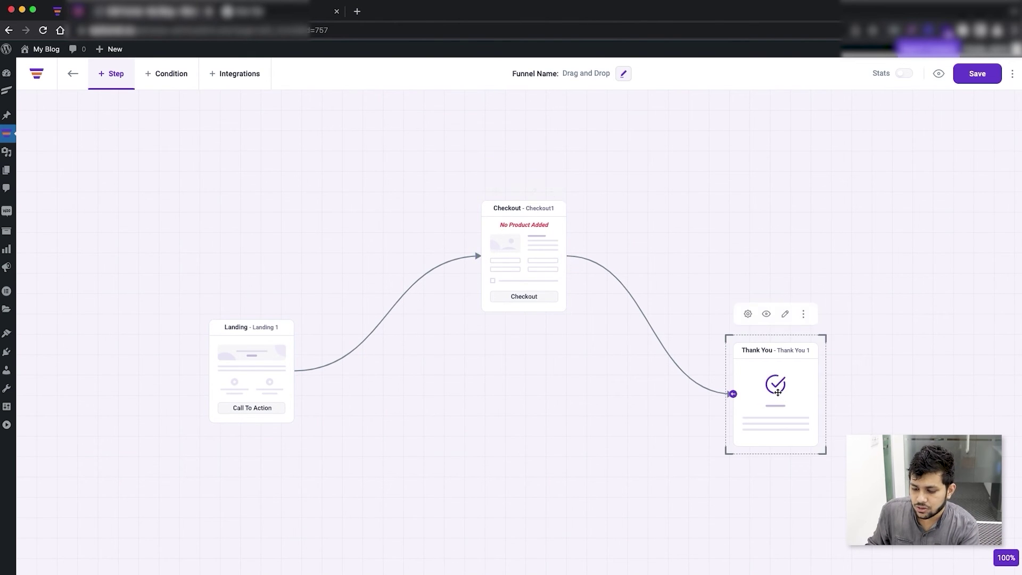
pyautogui.click(748, 315)
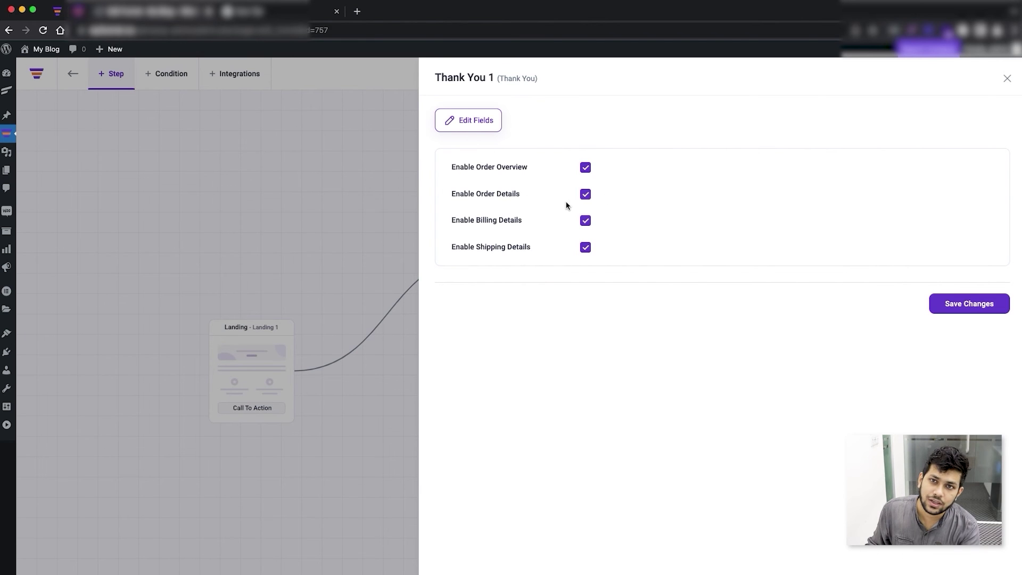
pyautogui.click(1006, 81)
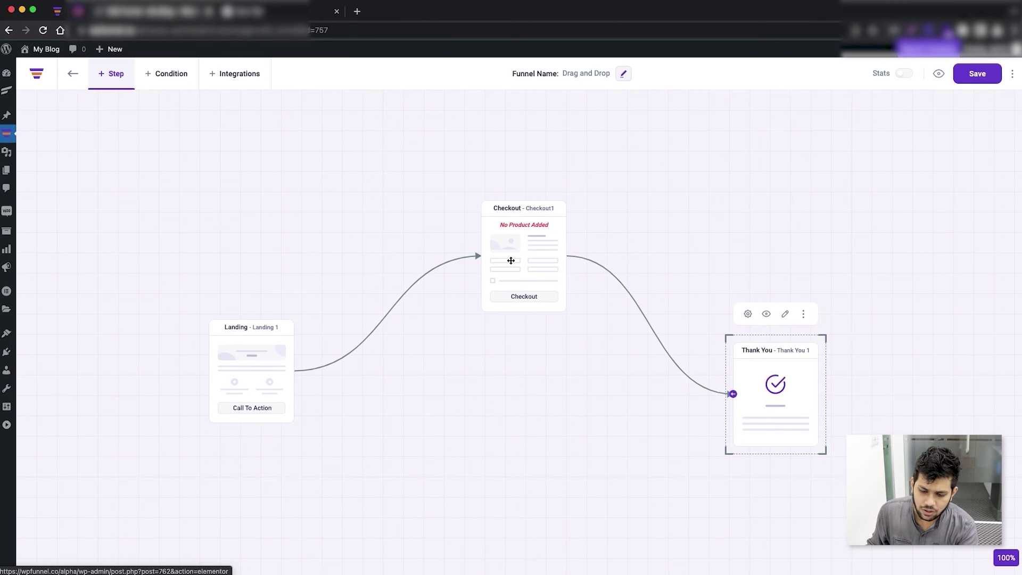
# Step: Reposition the Checkout, Thank You and Landing cards while keeping their connections
pyautogui.click(804, 318)
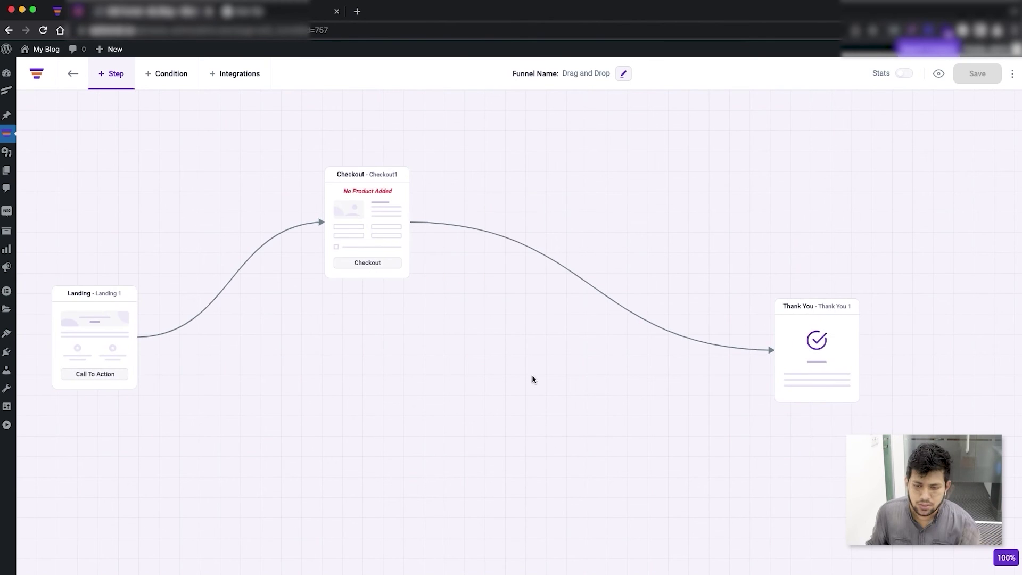
pyautogui.moveTo(375, 222); pyautogui.dragTo(449, 231)
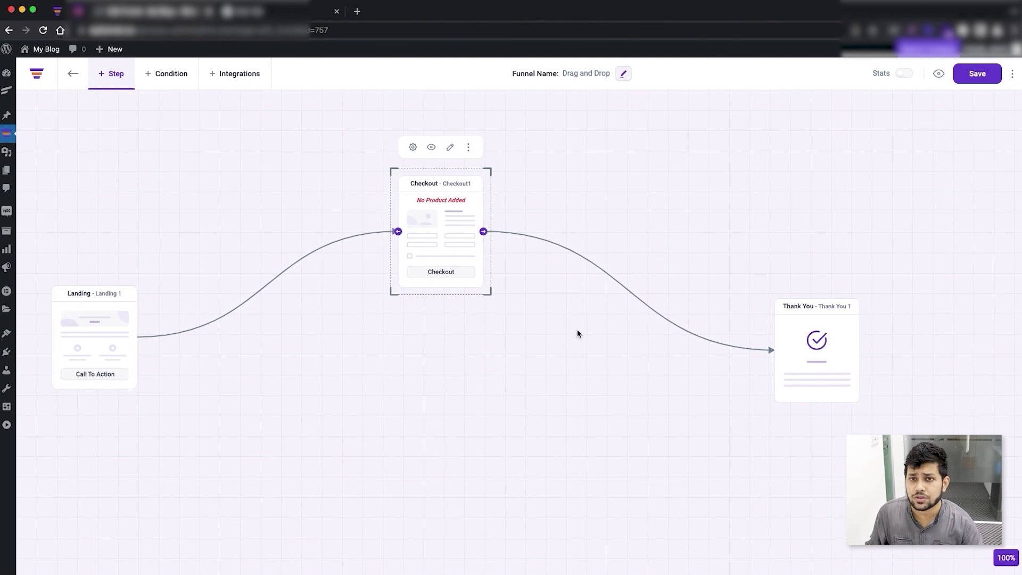
pyautogui.moveTo(808, 363); pyautogui.dragTo(773, 337)
pyautogui.moveTo(96, 343); pyautogui.dragTo(139, 325)
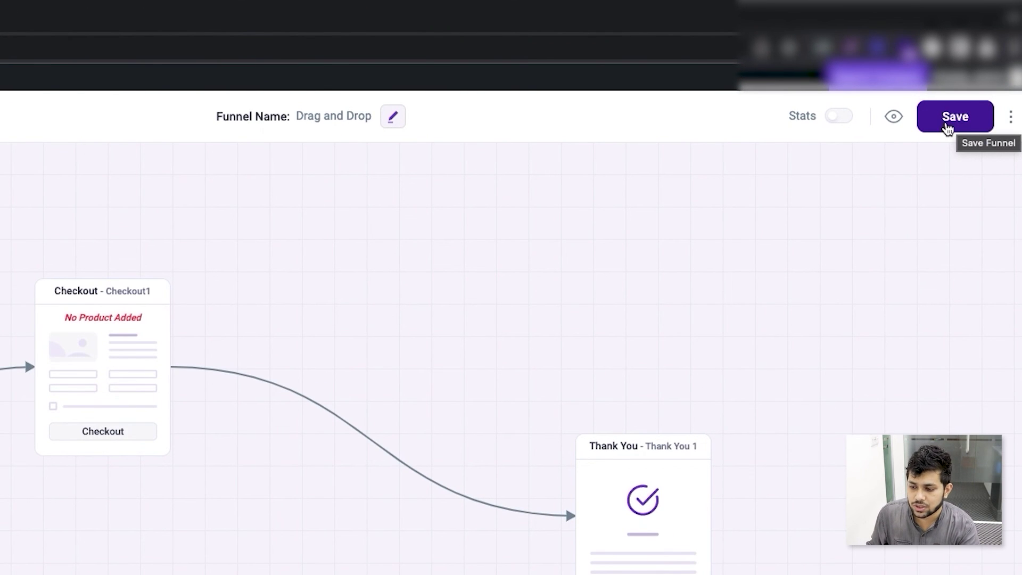
# Step: Save the Drag and Drop funnel and deselect the Landing step
pyautogui.click(950, 125)
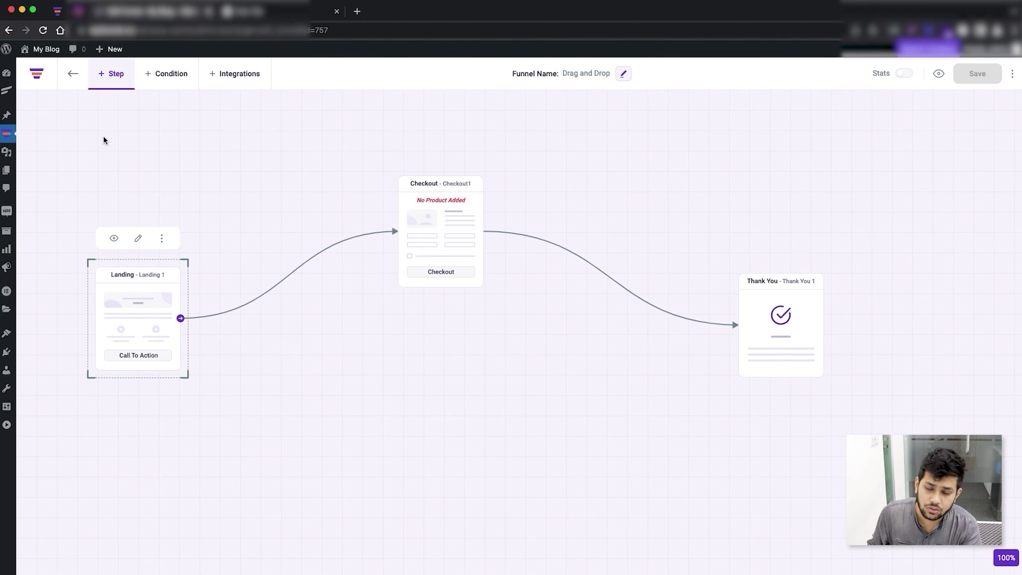
pyautogui.click(131, 144)
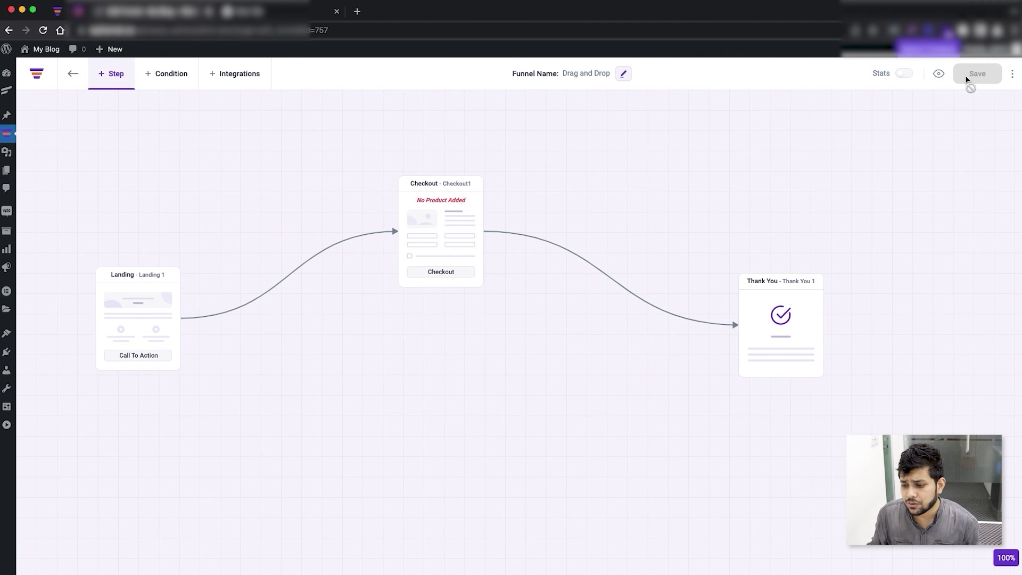